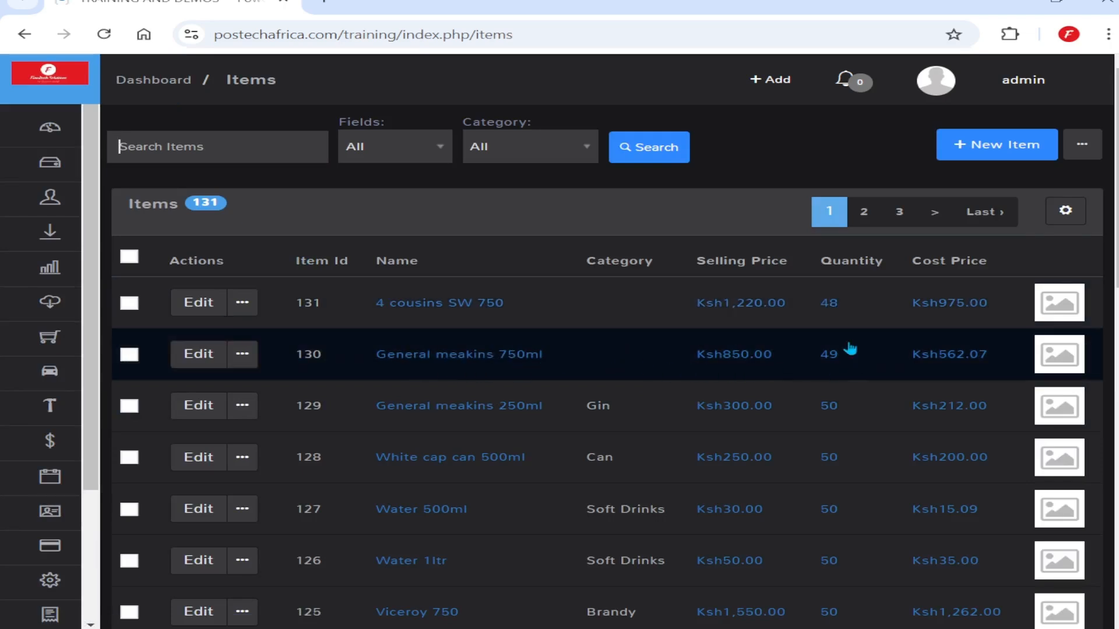
View the Suppliers list and go to the Receiving page.
{"action": "mouse_move", "coordinate": [23, 315]}
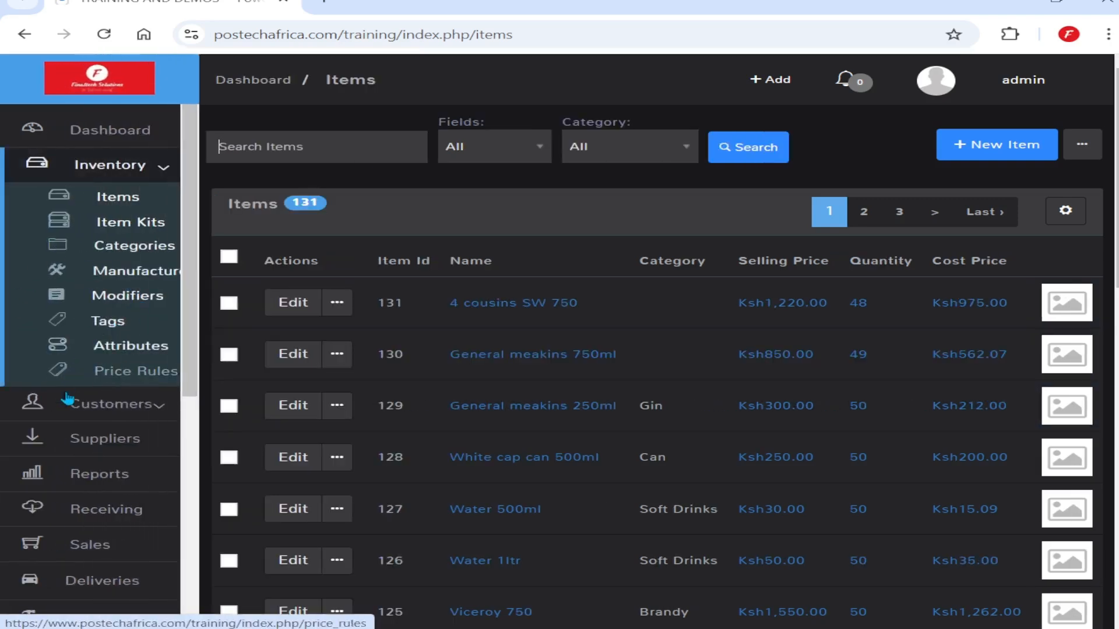
{"action": "left_click", "coordinate": [105, 439]}
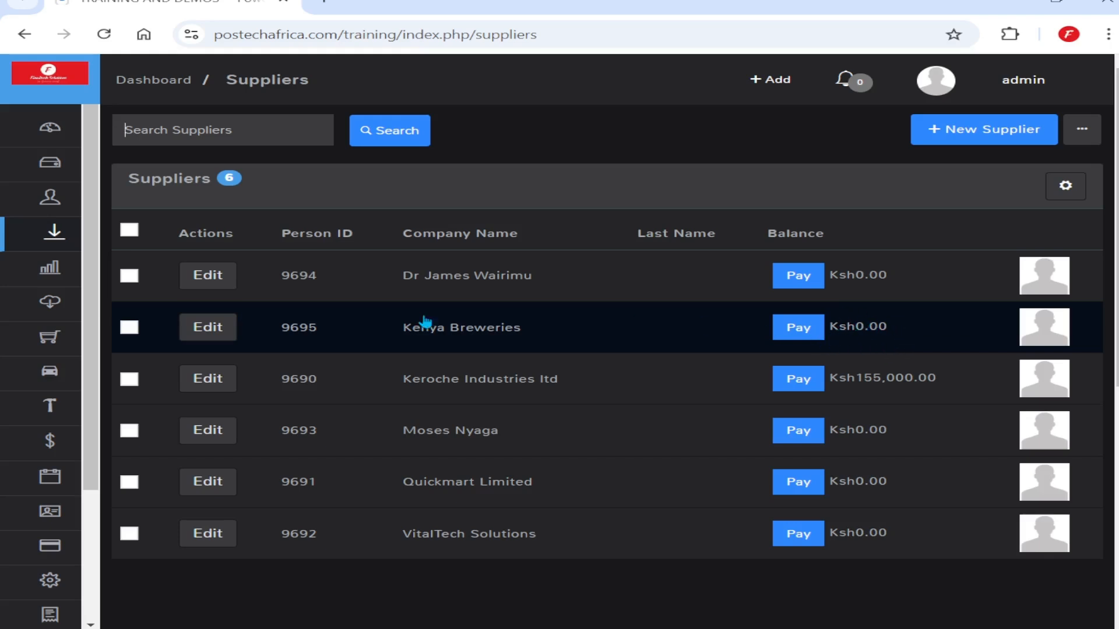
{"action": "mouse_move", "coordinate": [44, 271]}
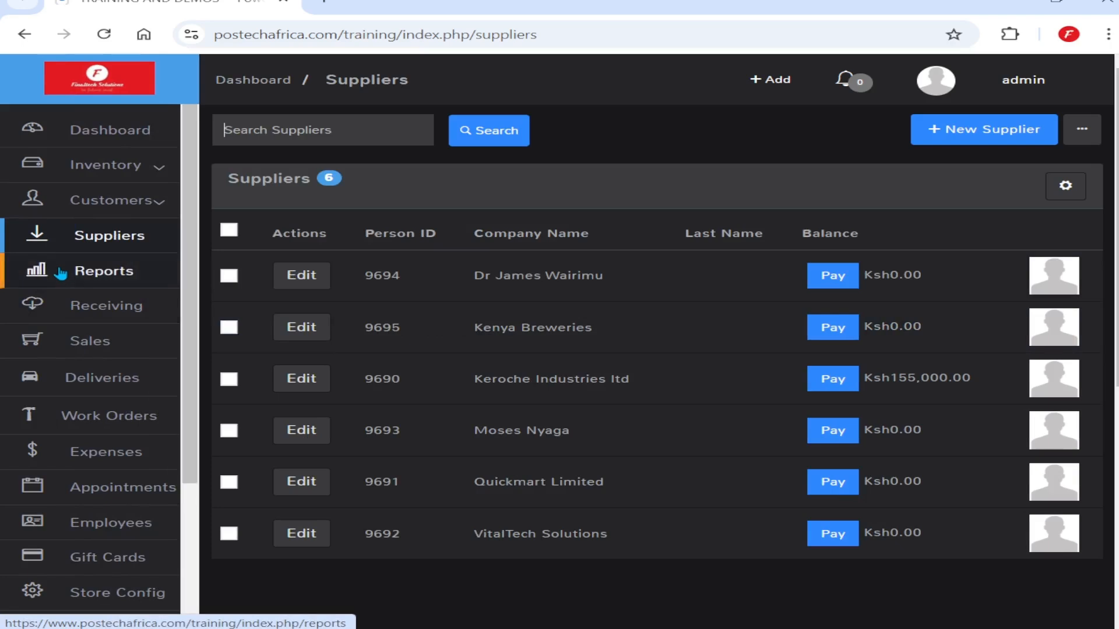
{"action": "left_click", "coordinate": [117, 313]}
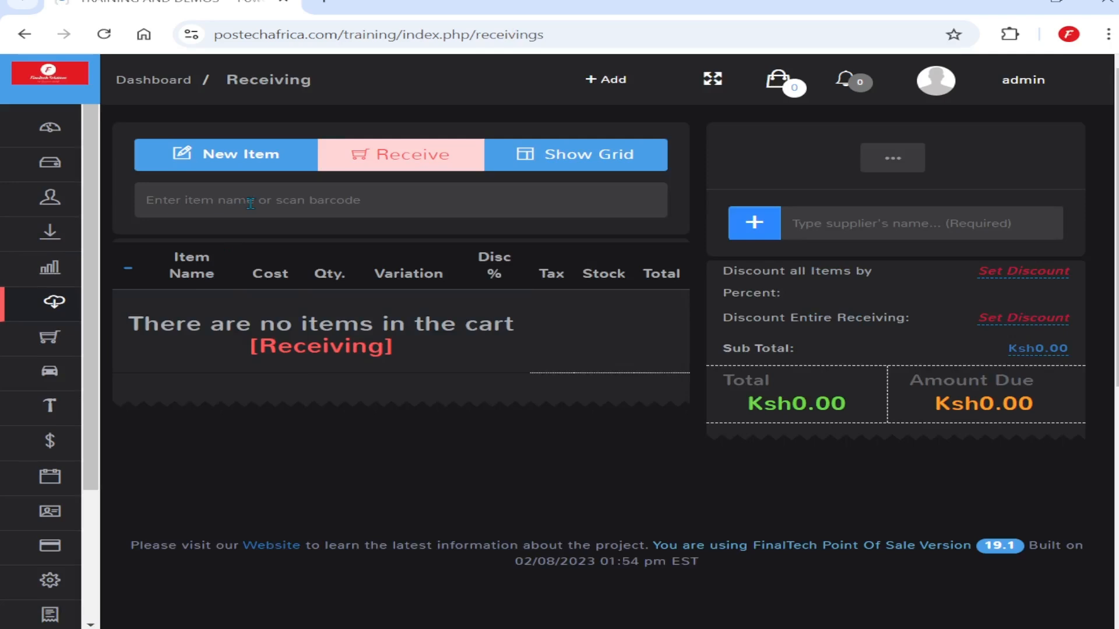
Add General meakins 750ml to the receiving with a quantity of 11.
{"action": "type", "text": "gen"}
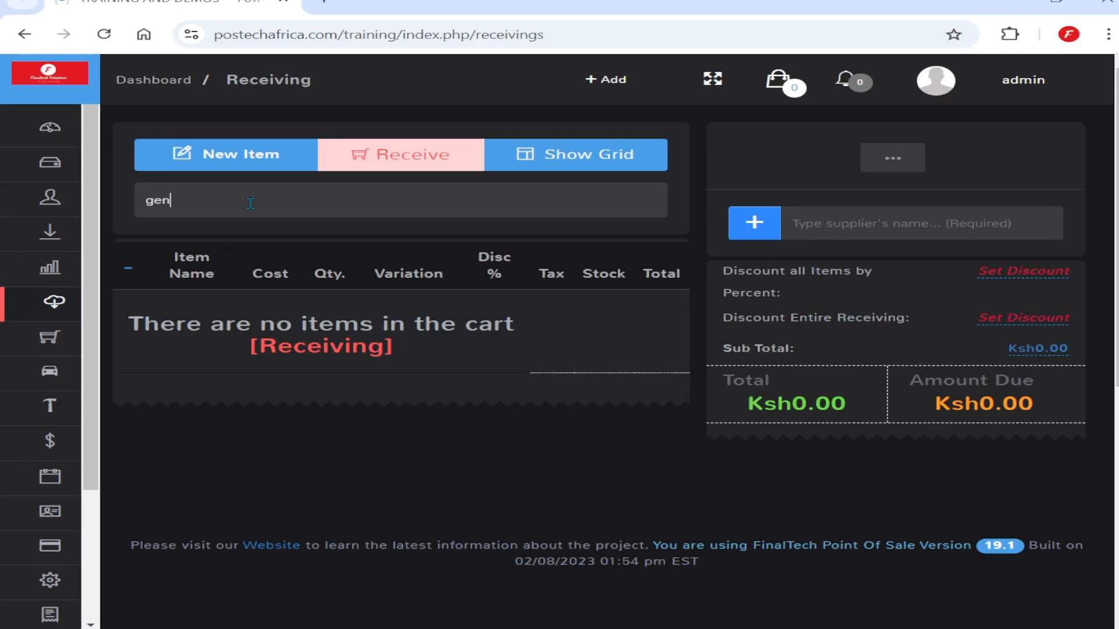
{"action": "type", "text": "e"}
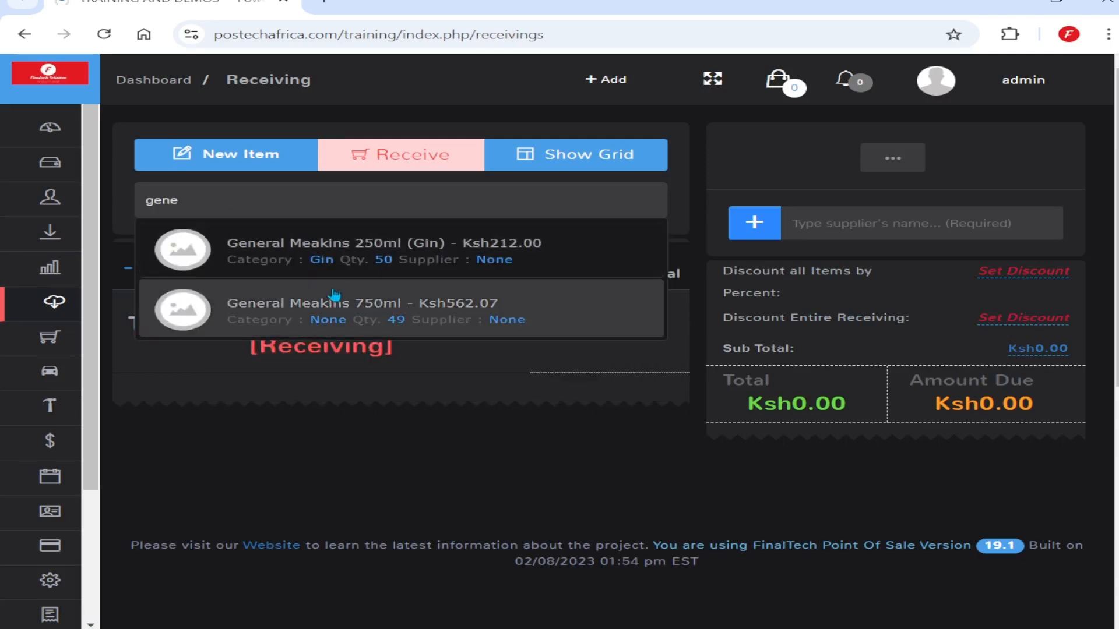
{"action": "left_click", "coordinate": [348, 308]}
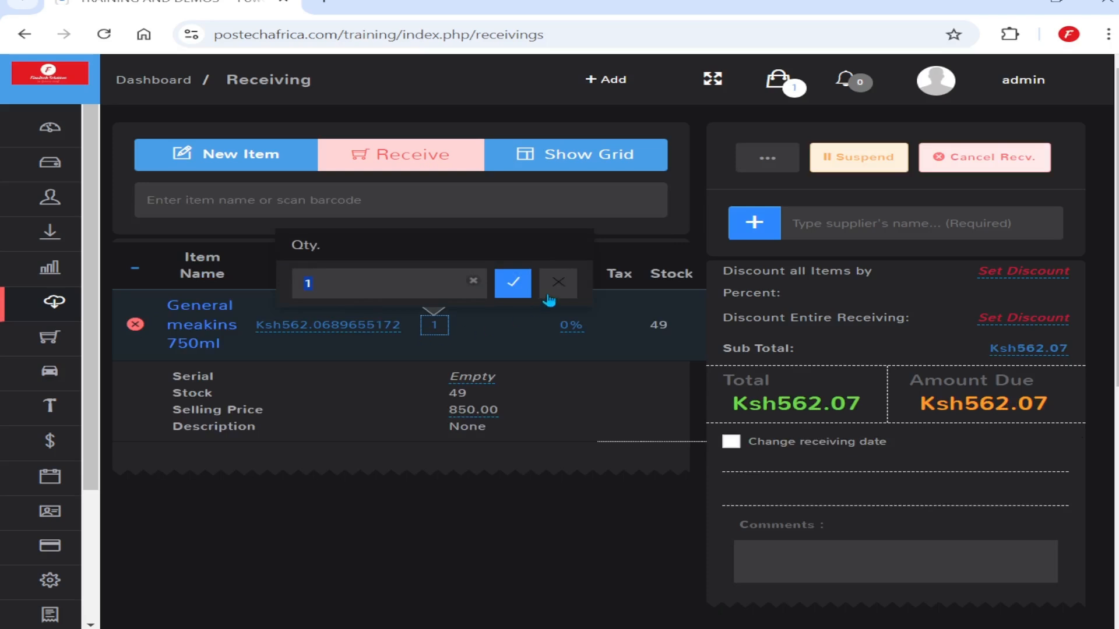
{"action": "left_click", "coordinate": [508, 290]}
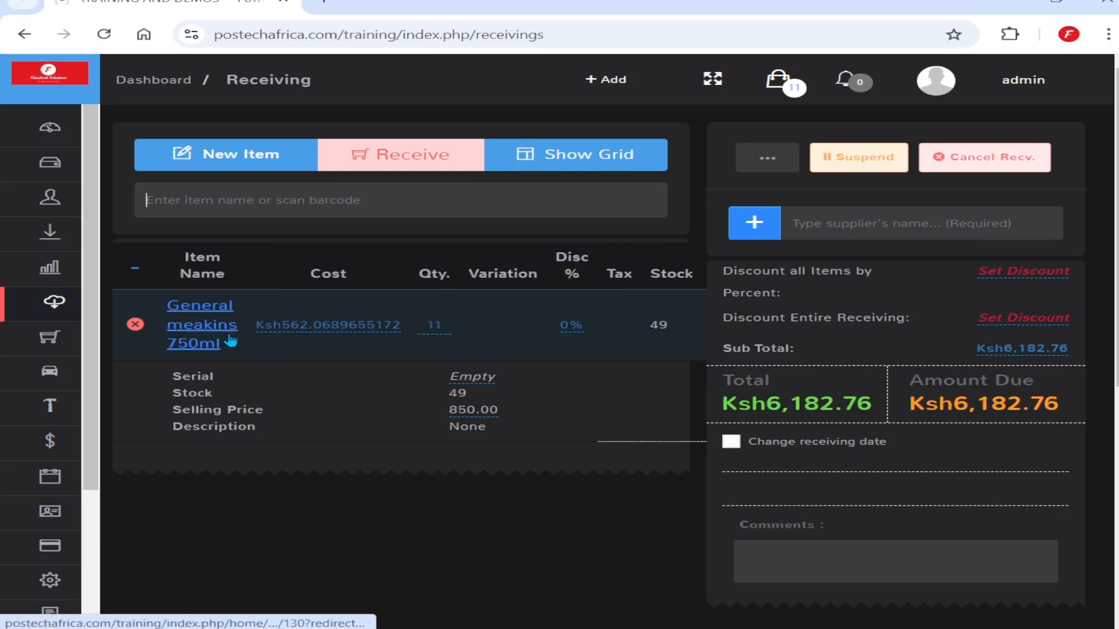
Collapse the item details in the receiving cart and set the cost of General meakins 750ml to Ksh570.
{"action": "left_click", "coordinate": [135, 268]}
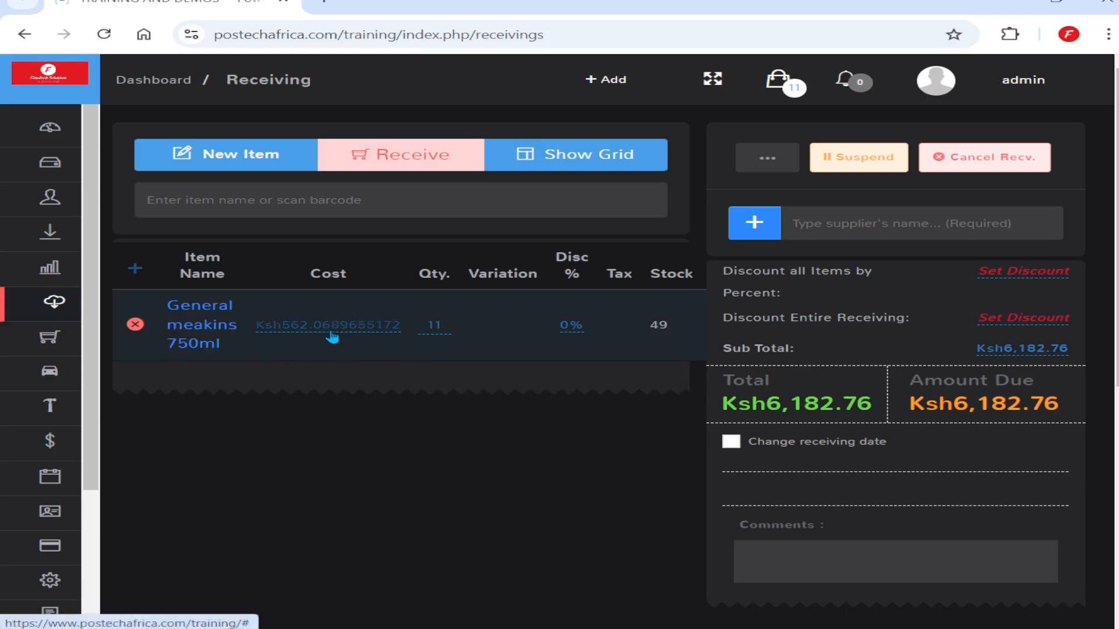
{"action": "left_click", "coordinate": [323, 328]}
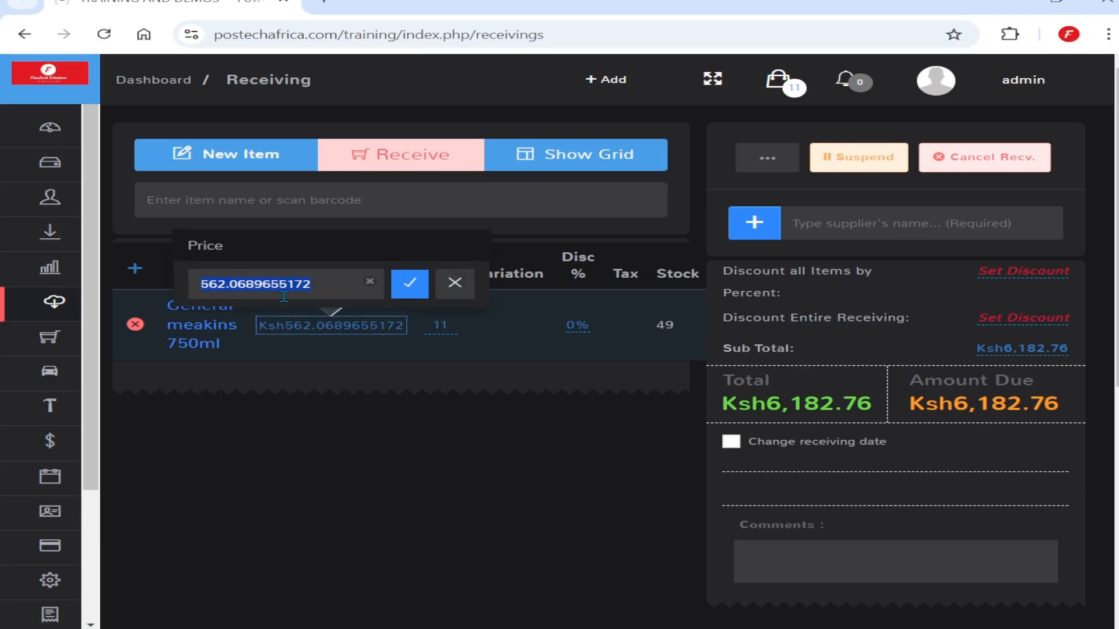
{"action": "type", "text": "4"}
{"action": "key", "text": "BackSpace"}
{"action": "key", "text": "BackSpace"}
{"action": "key", "text": "BackSpace"}
{"action": "type", "text": "57"}
{"action": "left_click", "coordinate": [411, 283]}
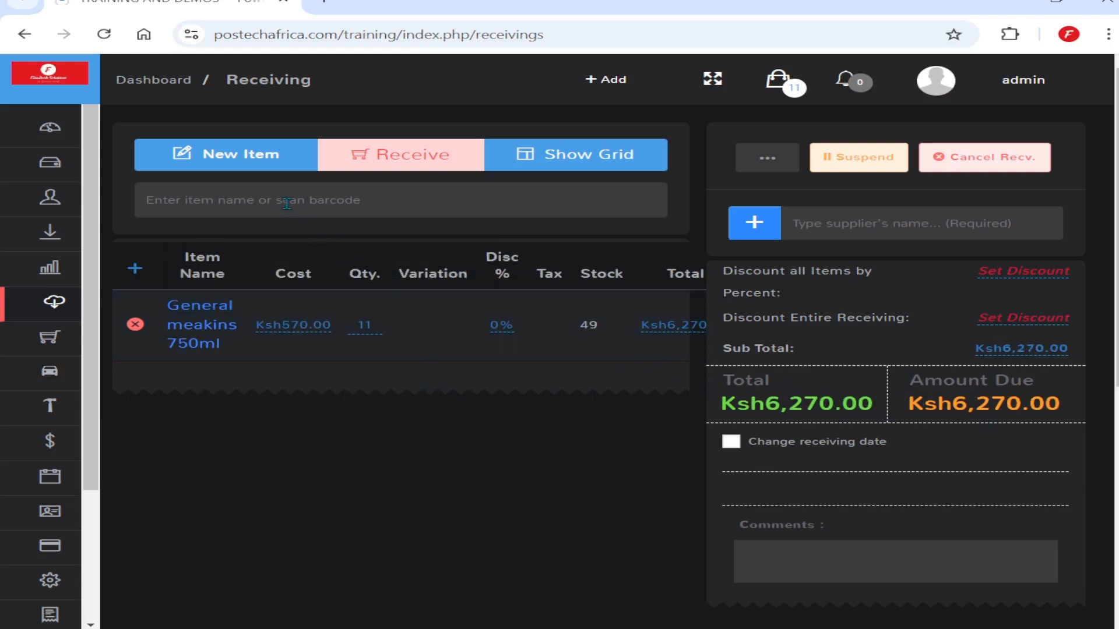
Add 4 cousins SW 750 to the receiving with a quantity of 12.
{"action": "type", "text": "4"}
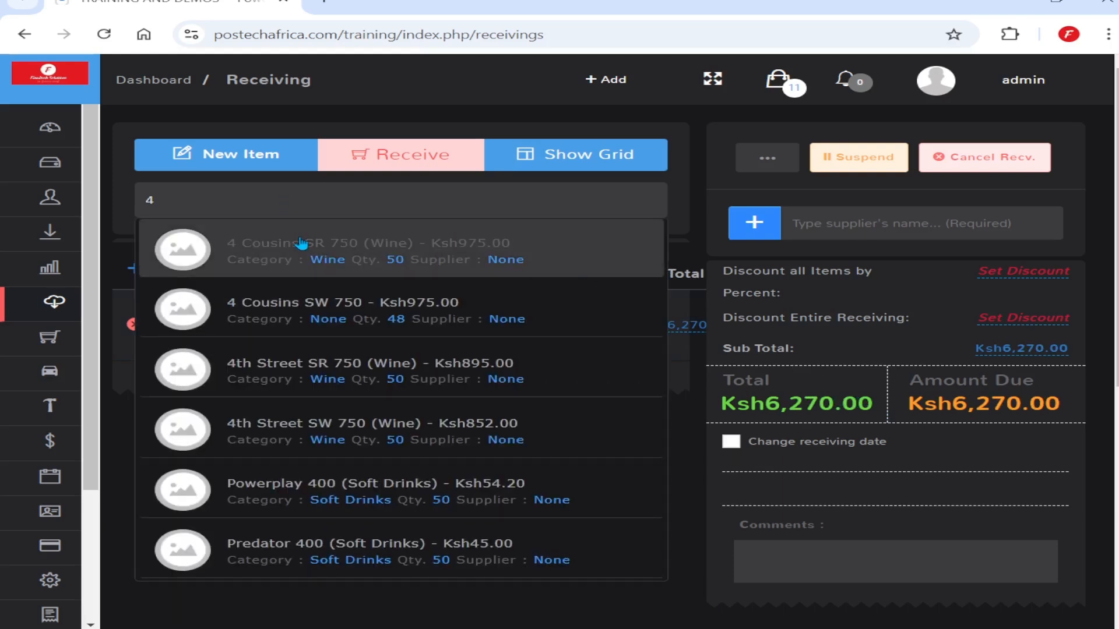
{"action": "left_click", "coordinate": [301, 307]}
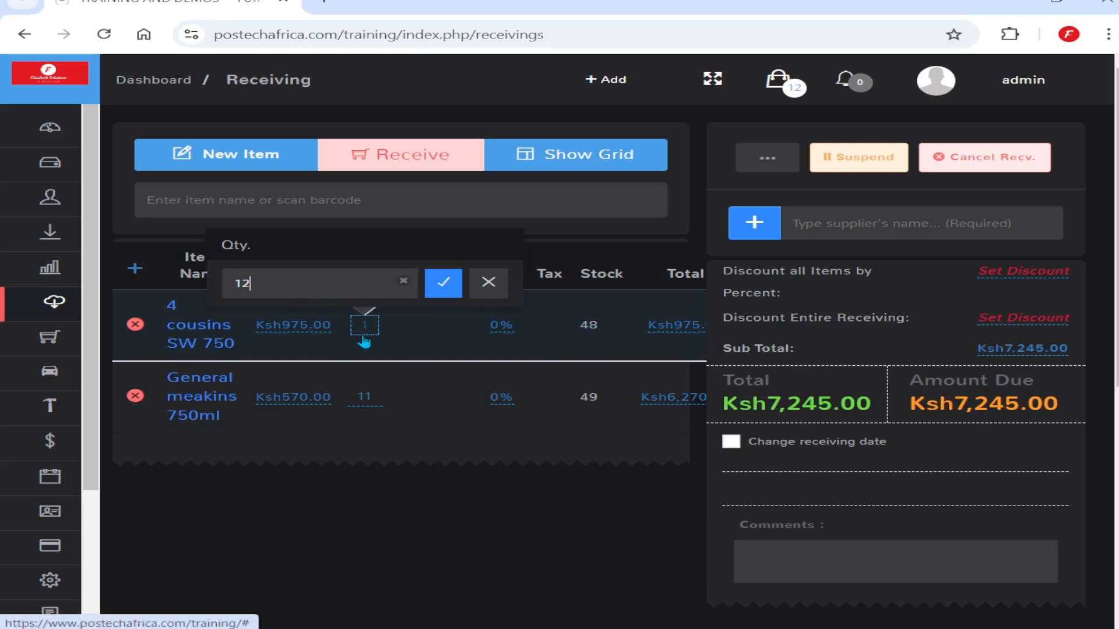
{"action": "left_click", "coordinate": [442, 289]}
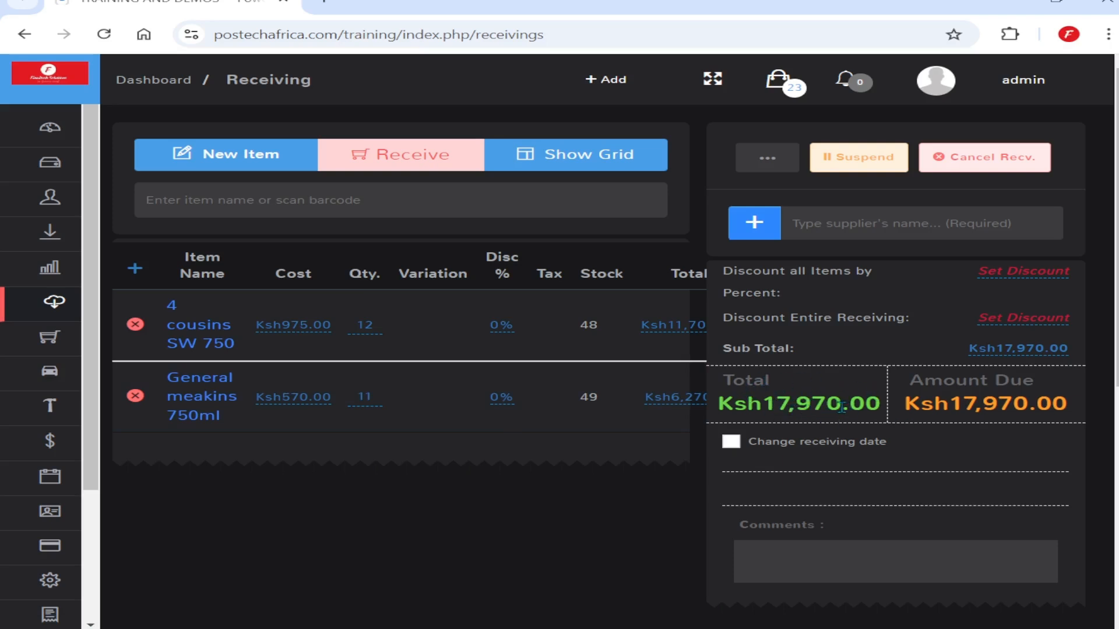
Assign Kenya Breweries as the supplier of the receiving.
{"action": "left_click", "coordinate": [822, 227]}
{"action": "type", "text": "k"}
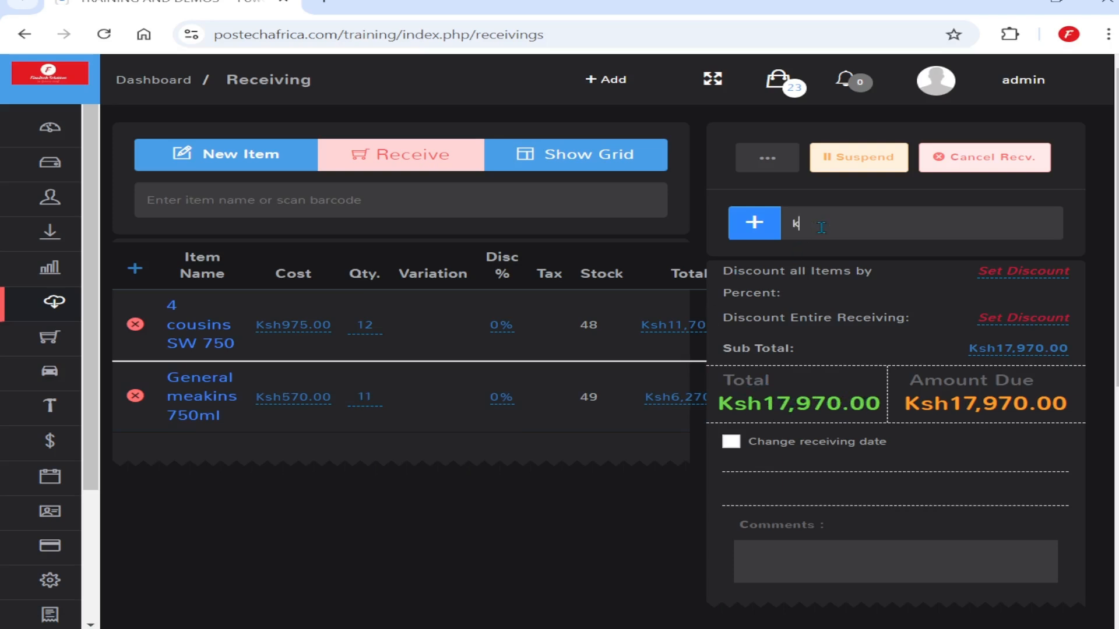
{"action": "type", "text": "enya"}
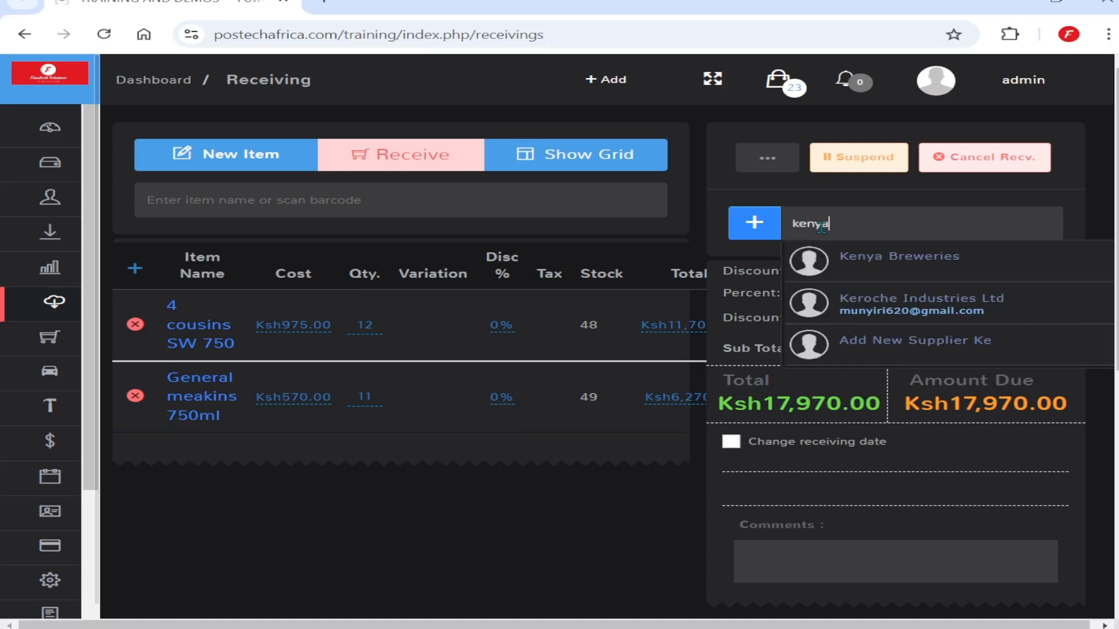
{"action": "left_click", "coordinate": [861, 251]}
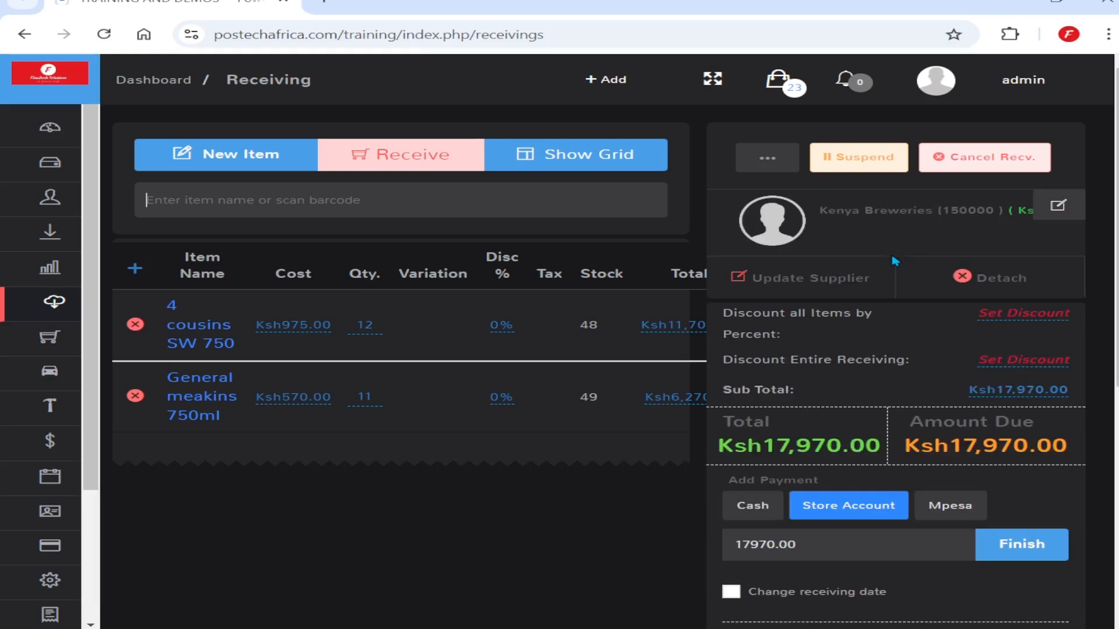
Add a Cash payment of 10000 to the receiving.
{"action": "scroll", "coordinate": [919, 357], "scroll_direction": "down", "scroll_amount": 1}
{"action": "scroll", "coordinate": [919, 357], "scroll_direction": "down", "scroll_amount": 2}
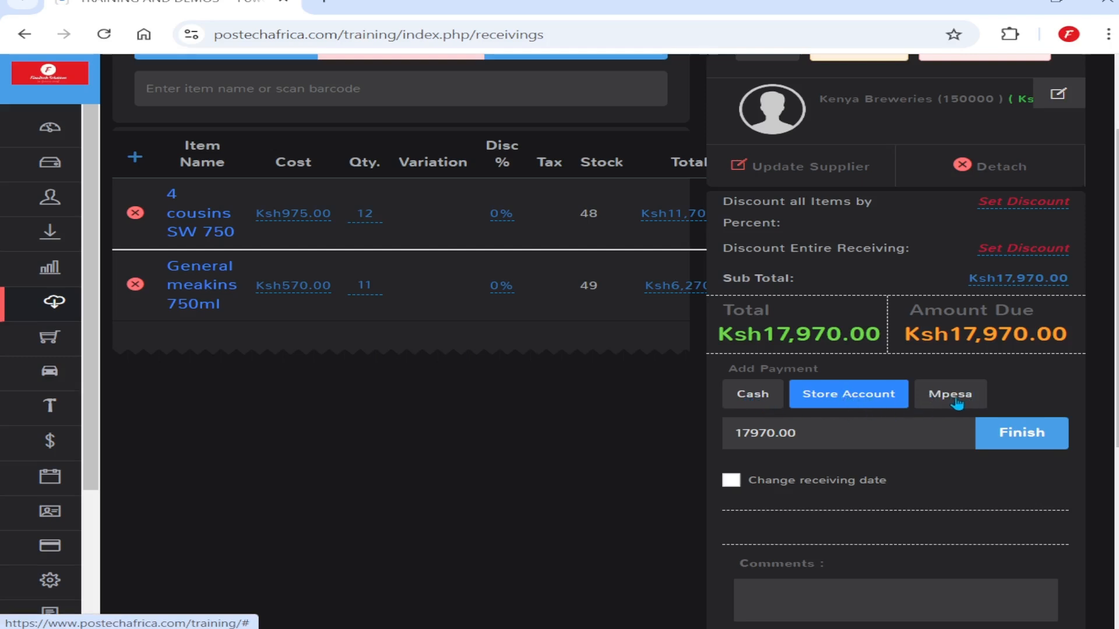
{"action": "left_click", "coordinate": [752, 396]}
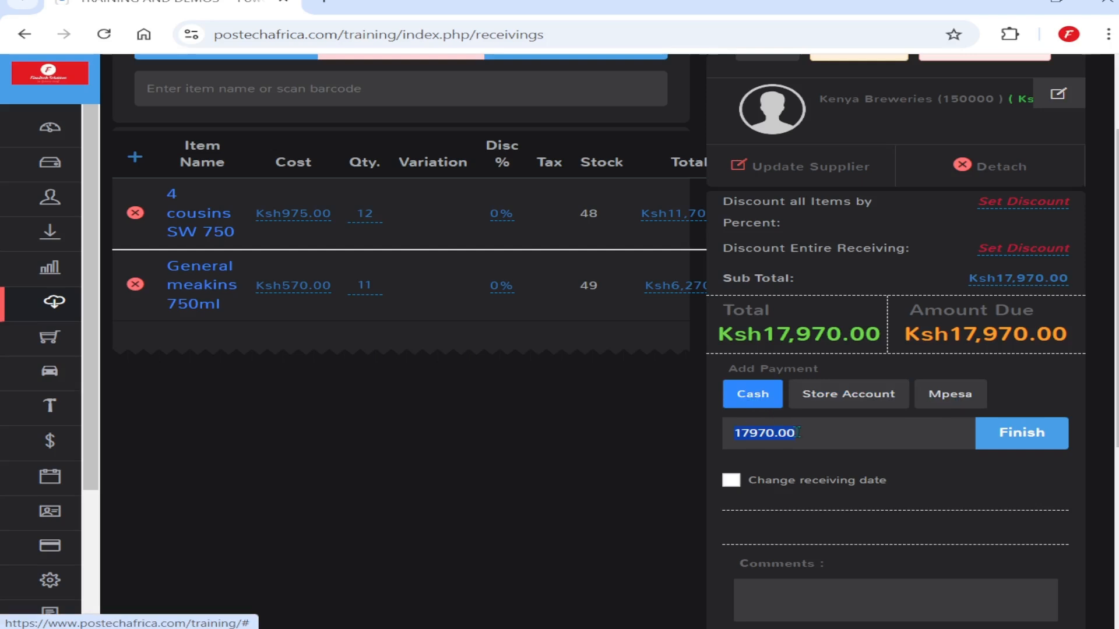
{"action": "type", "text": "10000"}
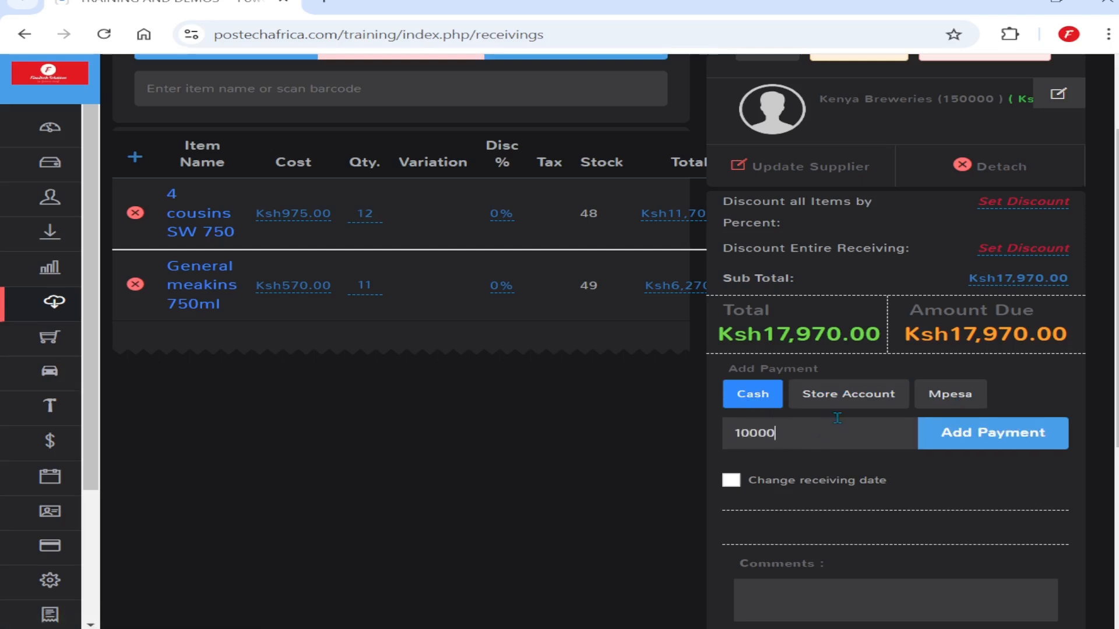
{"action": "left_click", "coordinate": [998, 440]}
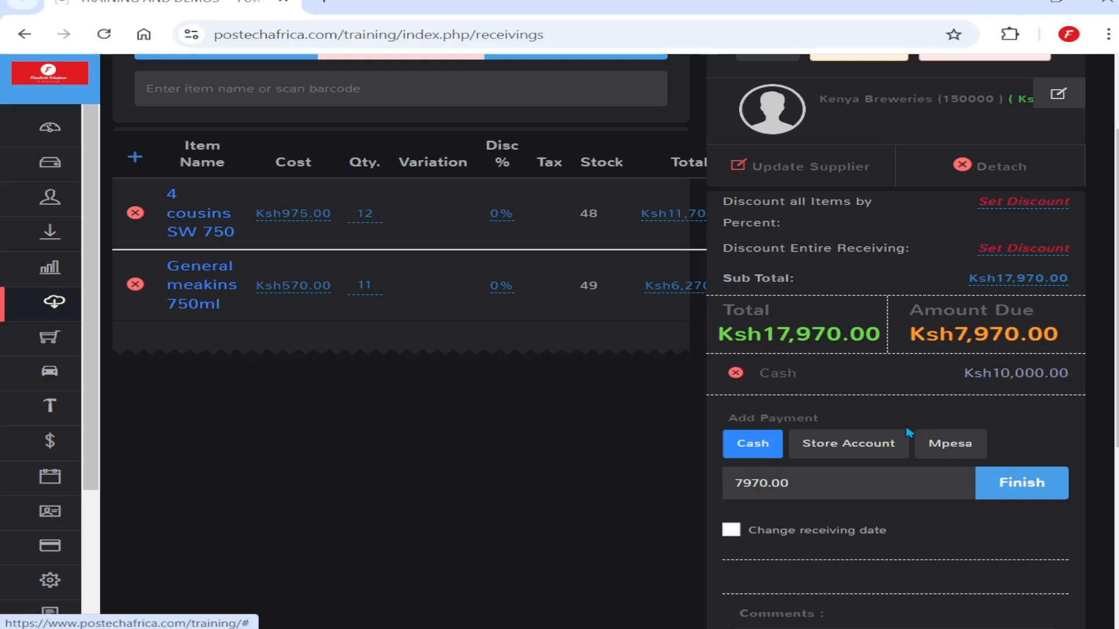
Charge the remaining amount due to the Store Account, finish the receiving, and dismiss the receipt printout.
{"action": "left_click", "coordinate": [869, 455]}
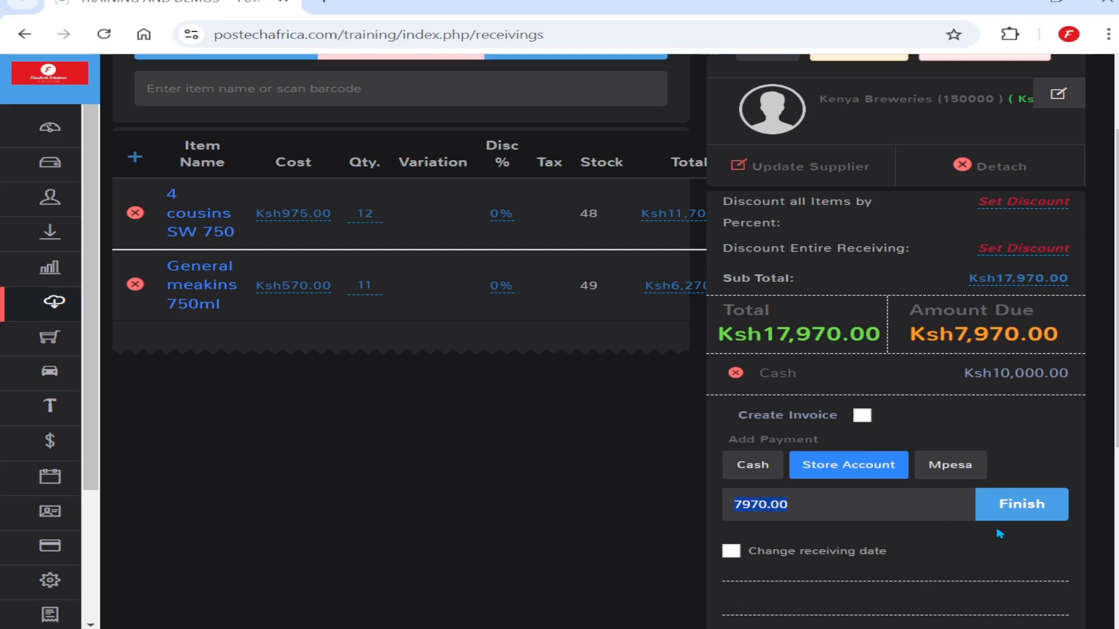
{"action": "left_click", "coordinate": [1013, 514]}
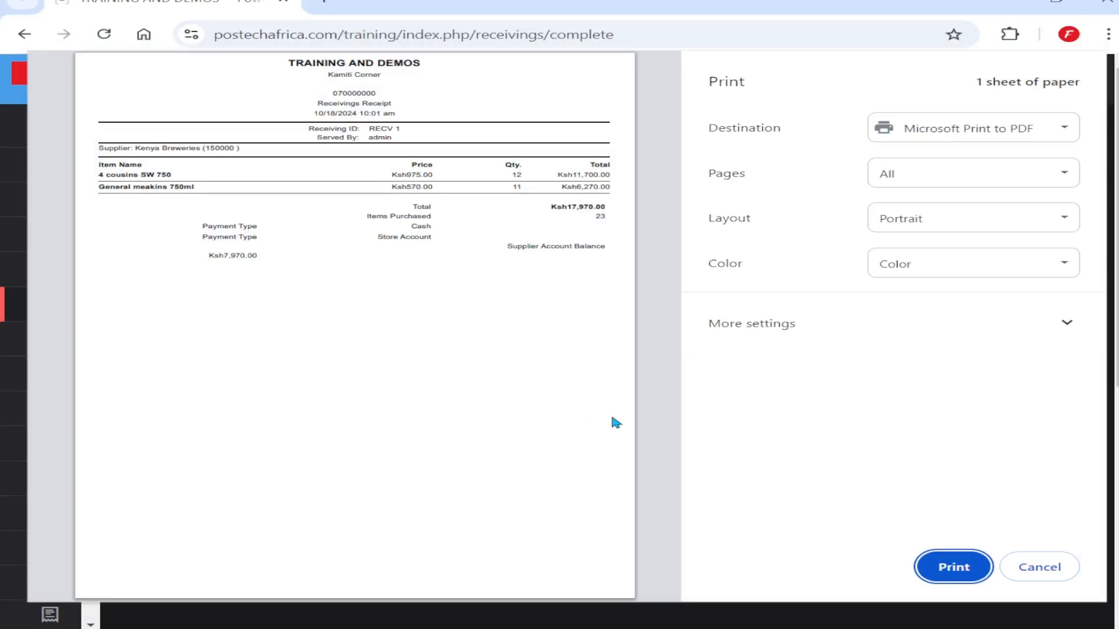
{"action": "left_click", "coordinate": [1049, 570]}
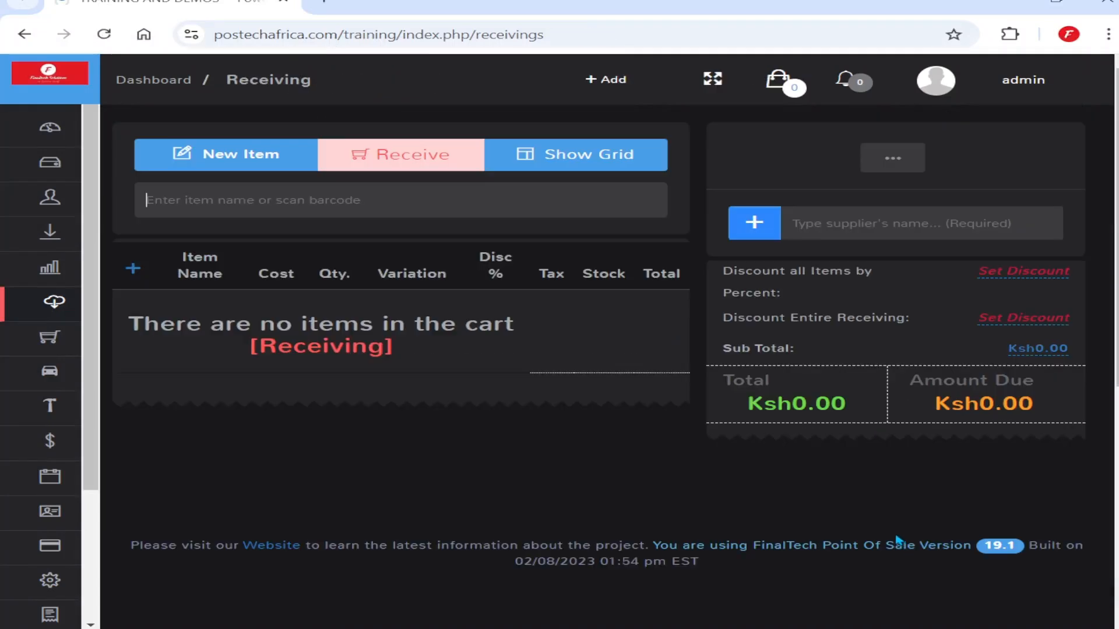
Open the inventory record of General meakins 750ml from the Items list and examine its inventory tracking history.
{"action": "mouse_move", "coordinate": [59, 233]}
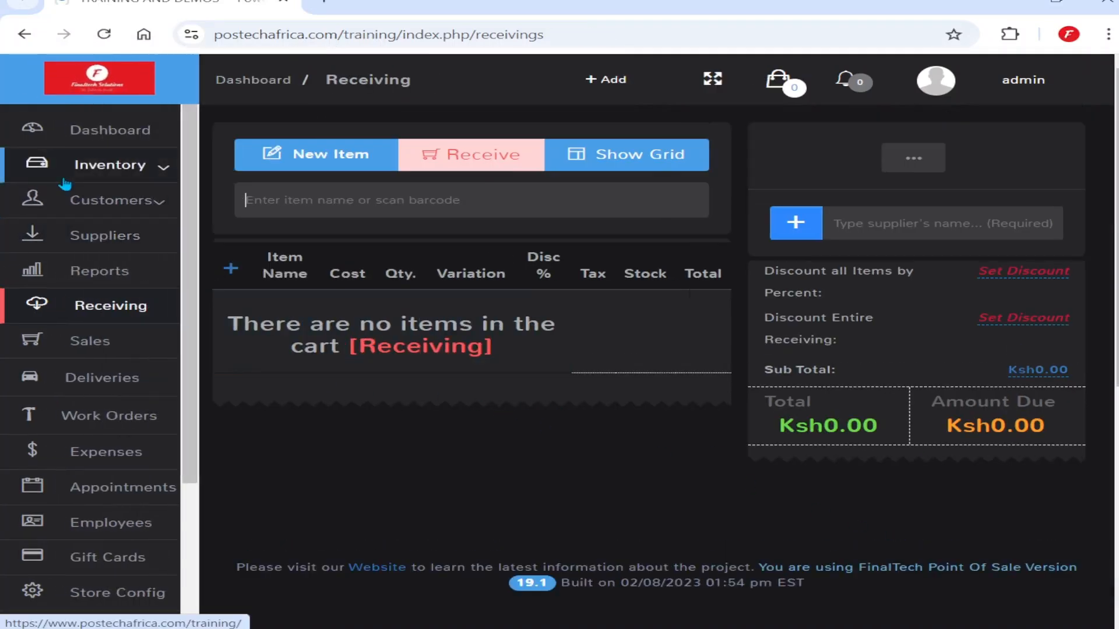
{"action": "left_click", "coordinate": [117, 172]}
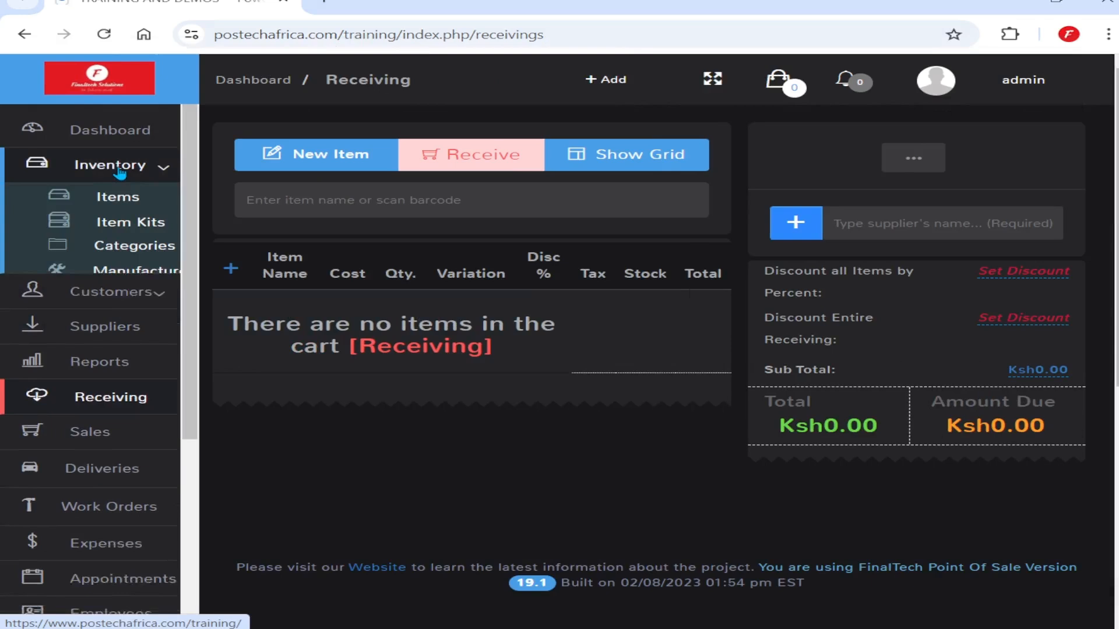
{"action": "left_click", "coordinate": [120, 199]}
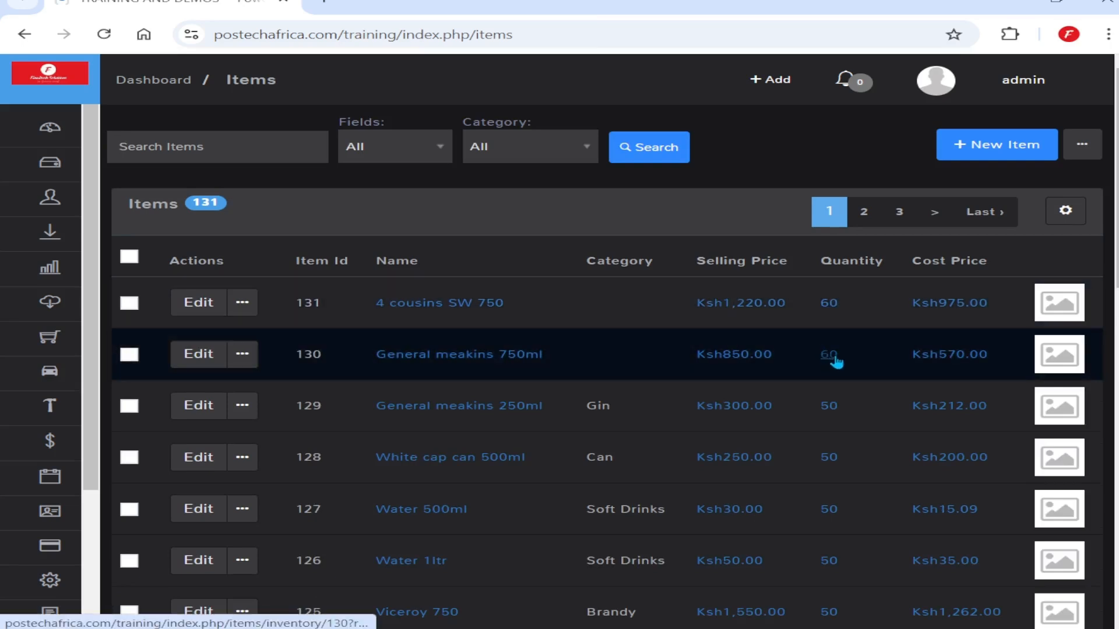
{"action": "left_click", "coordinate": [834, 361]}
{"action": "scroll", "coordinate": [676, 373], "scroll_direction": "down", "scroll_amount": 6}
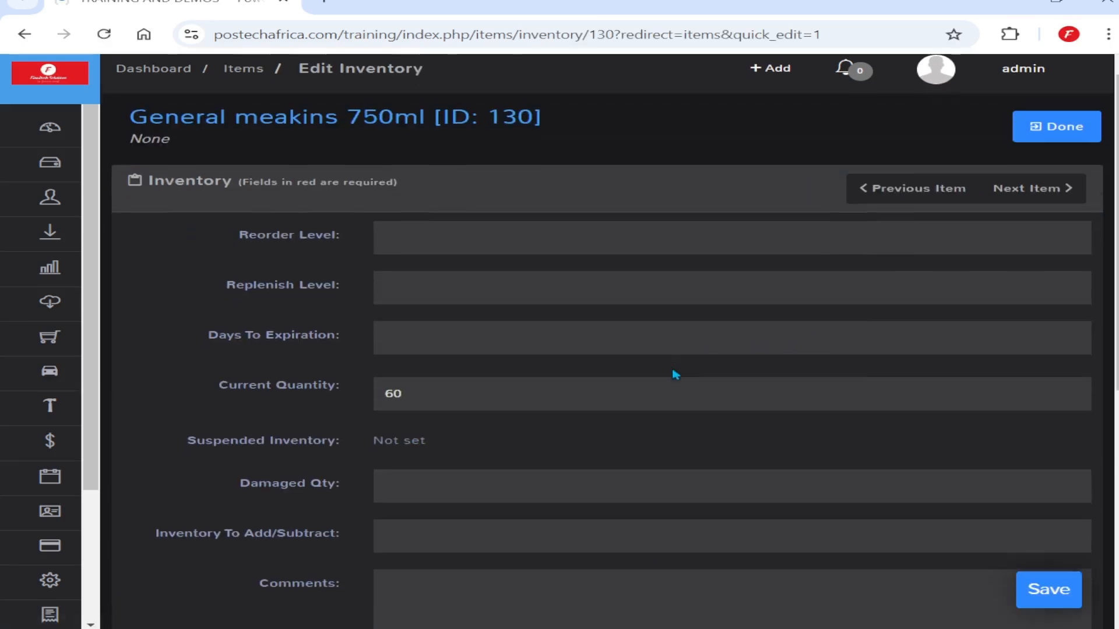
{"action": "scroll", "coordinate": [682, 367], "scroll_direction": "down", "scroll_amount": 2}
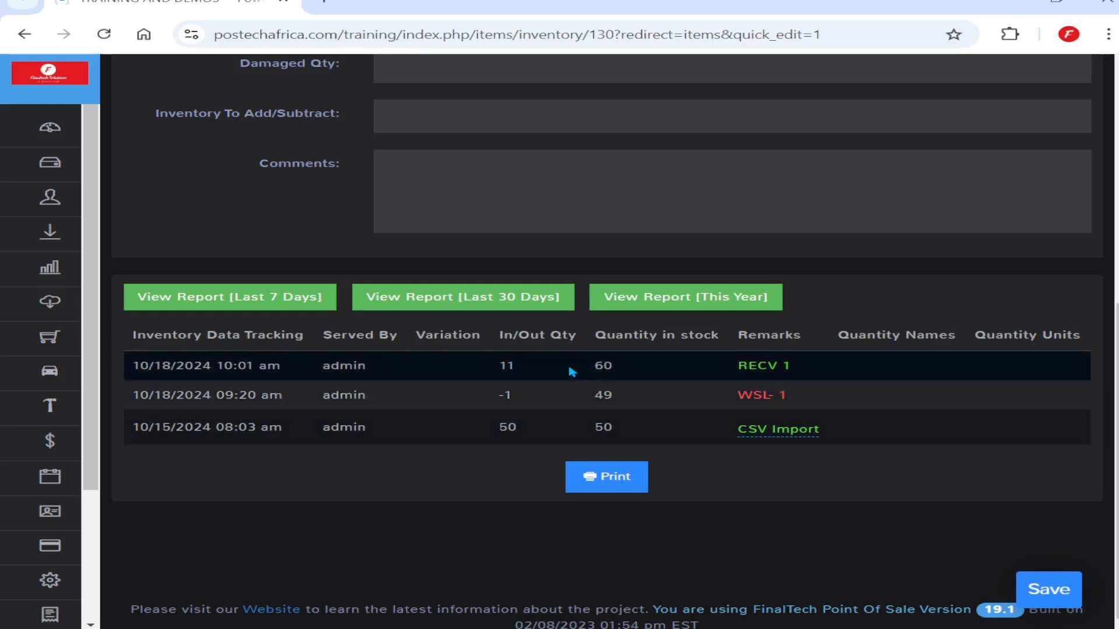
Examine the WSL- 1 sales receipt and the RECV 1 receivings receipt linked in the item's inventory tracking history.
{"action": "left_click", "coordinate": [752, 400]}
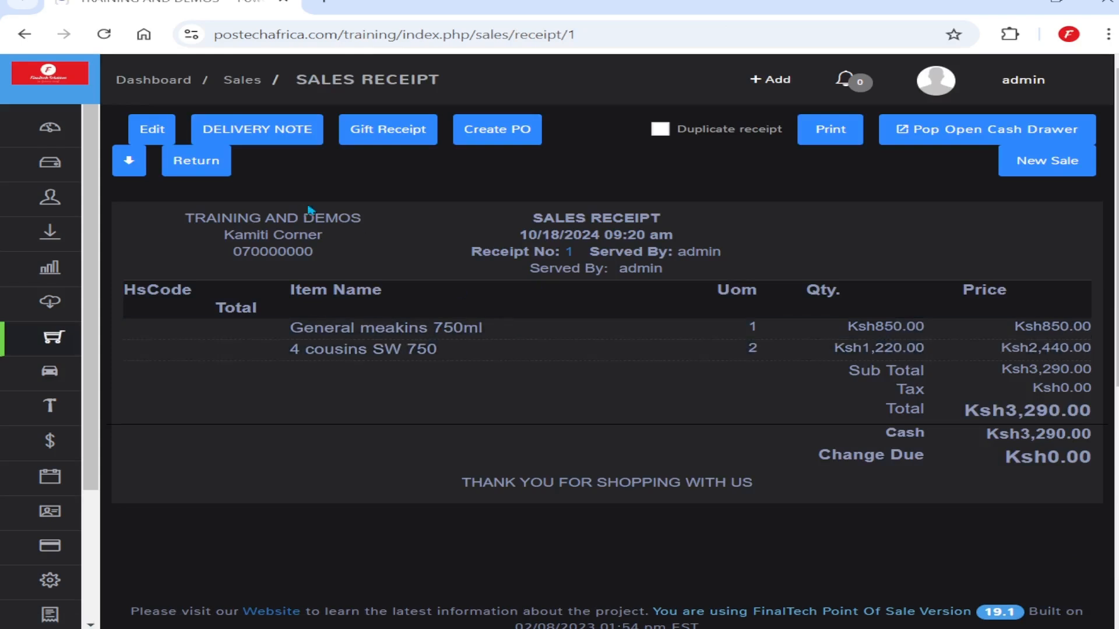
{"action": "left_click", "coordinate": [24, 34]}
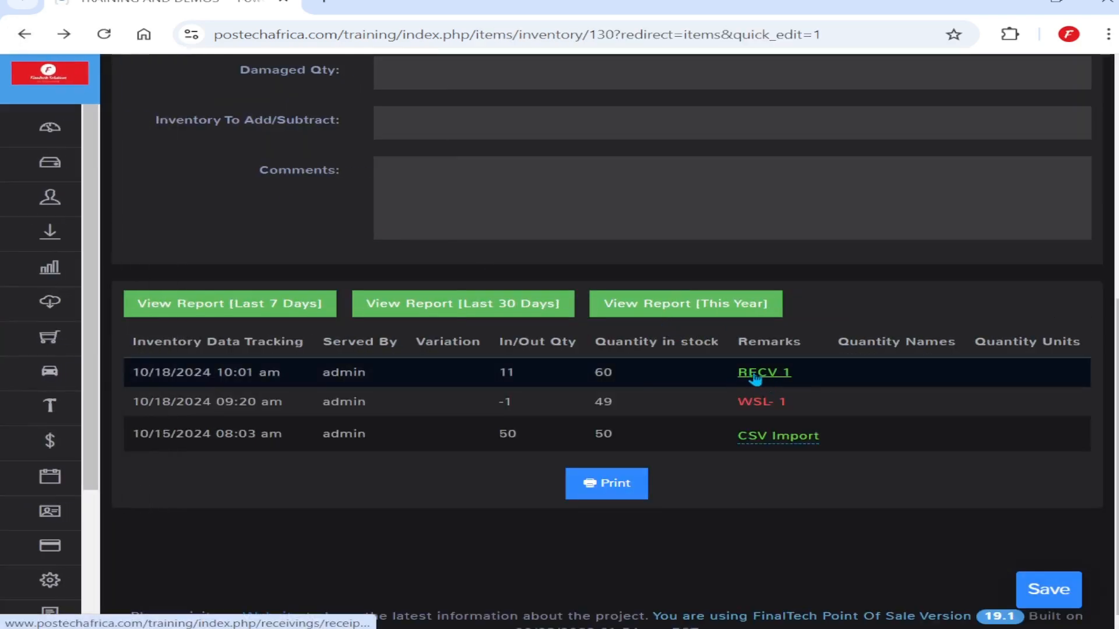
{"action": "left_click", "coordinate": [761, 374]}
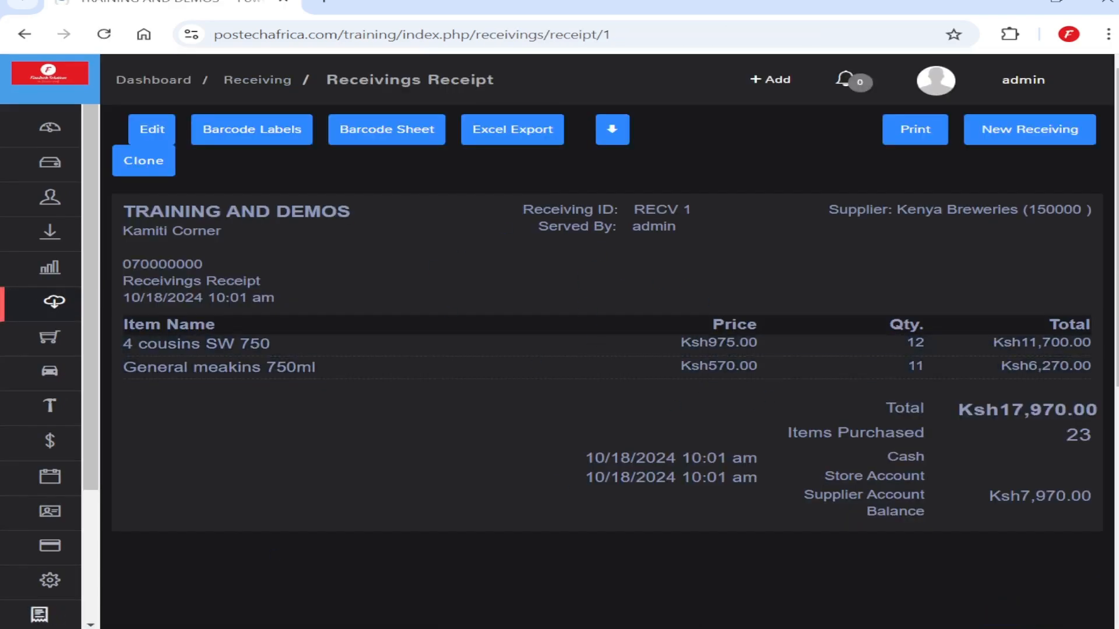
Review the Items list and return to the Dashboard.
{"action": "mouse_move", "coordinate": [13, 325]}
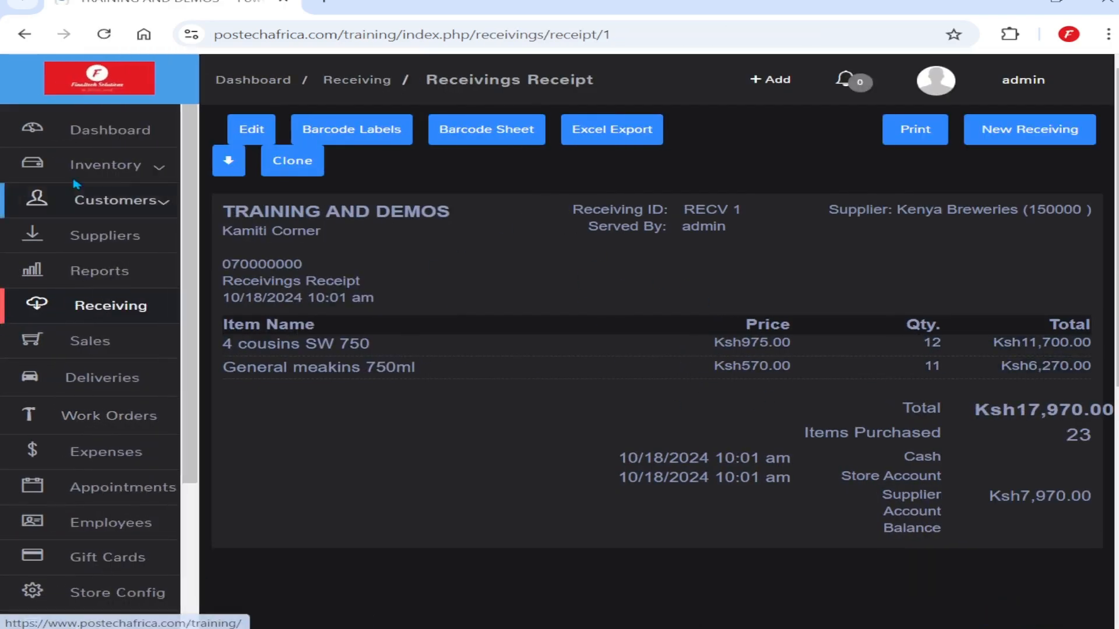
{"action": "left_click", "coordinate": [112, 173]}
{"action": "left_click", "coordinate": [115, 201]}
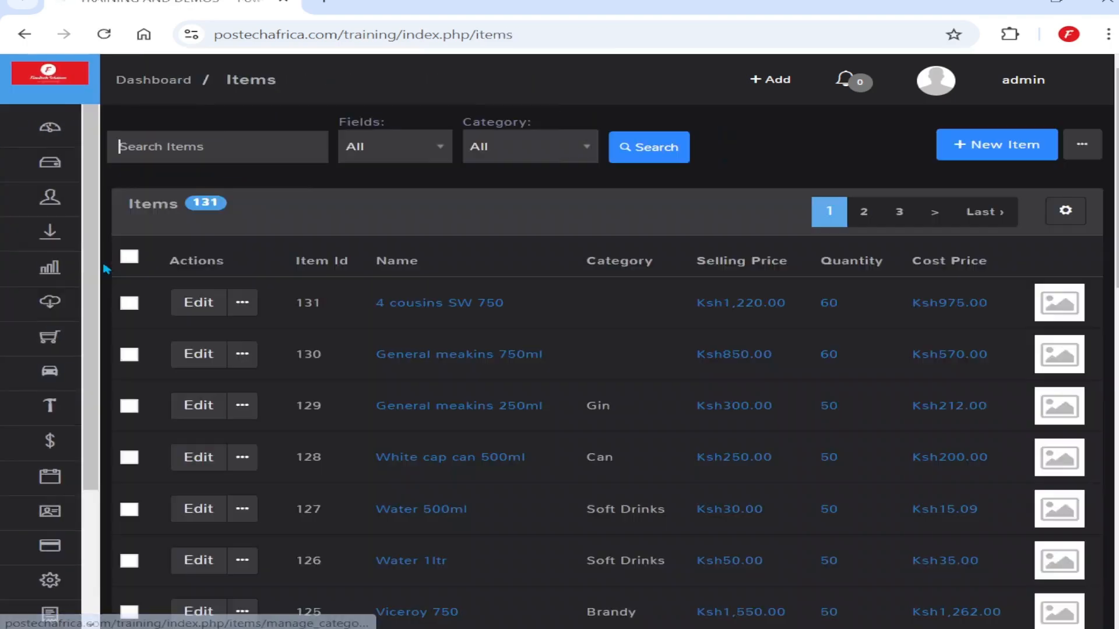
{"action": "mouse_move", "coordinate": [81, 318]}
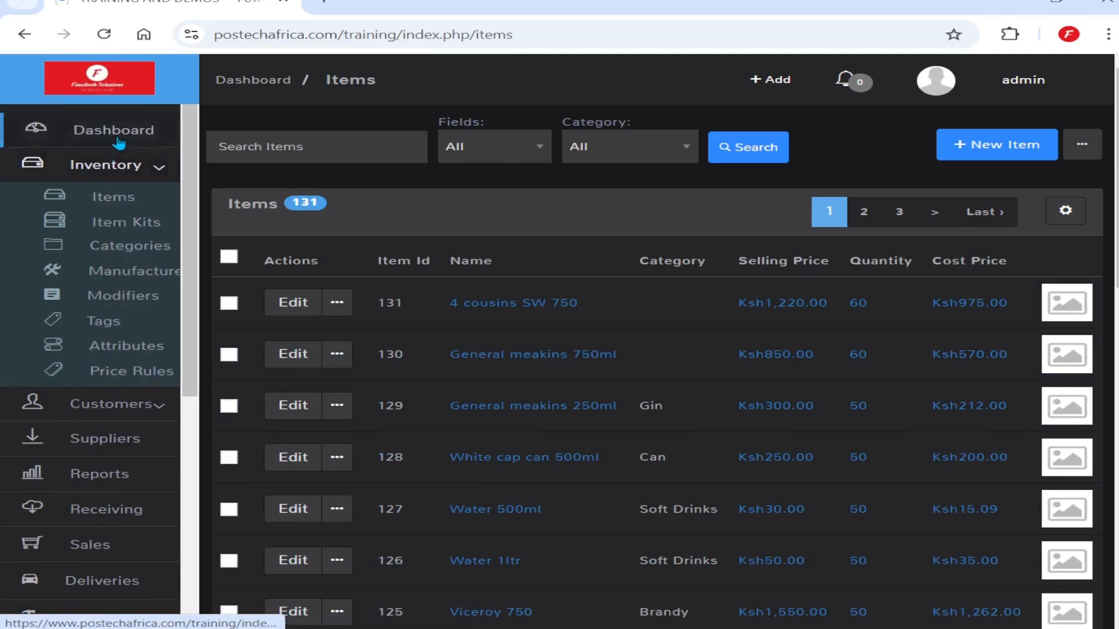
{"action": "left_click", "coordinate": [79, 129]}
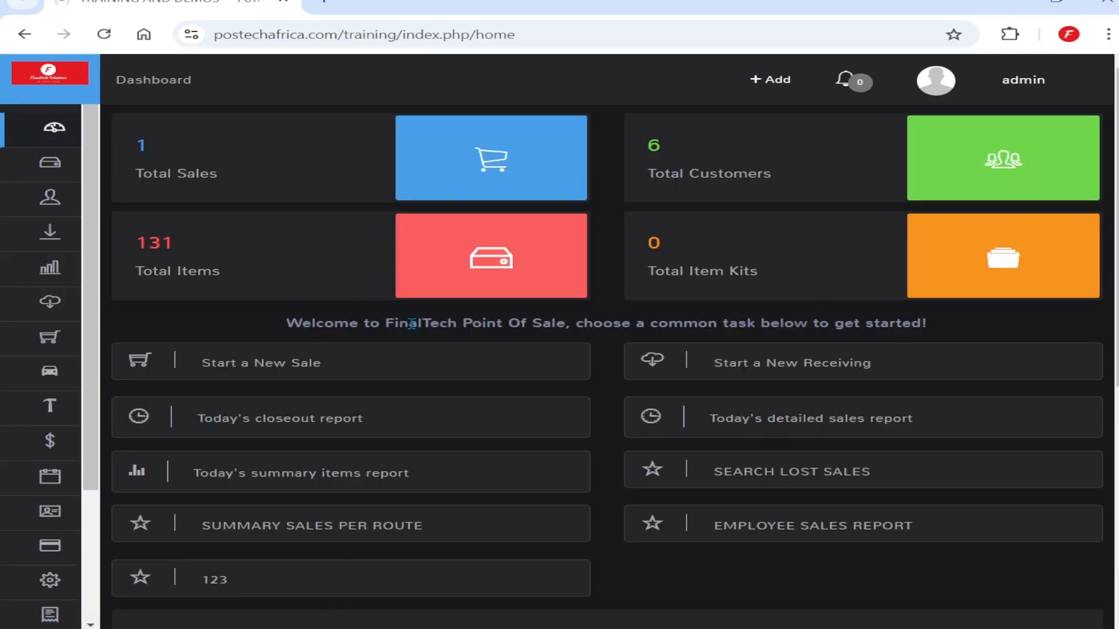